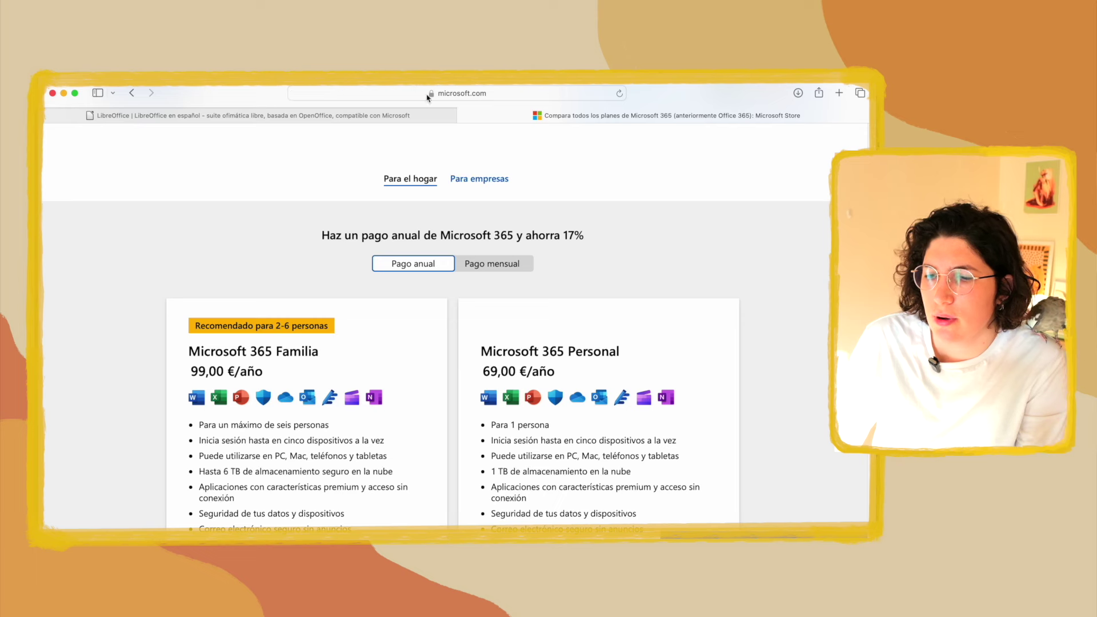
Step: Switch to the LibreOffice download page and review the operating systems it offers
scroll(605, 274, down, 3)
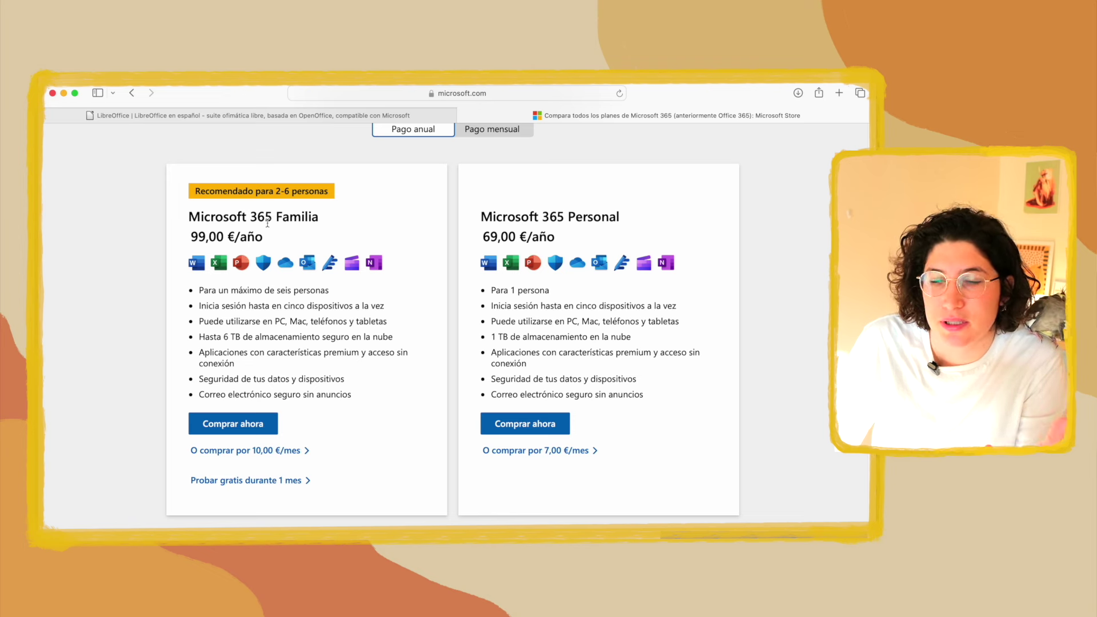
scroll(286, 246, down, 2)
scroll(304, 240, up, 5)
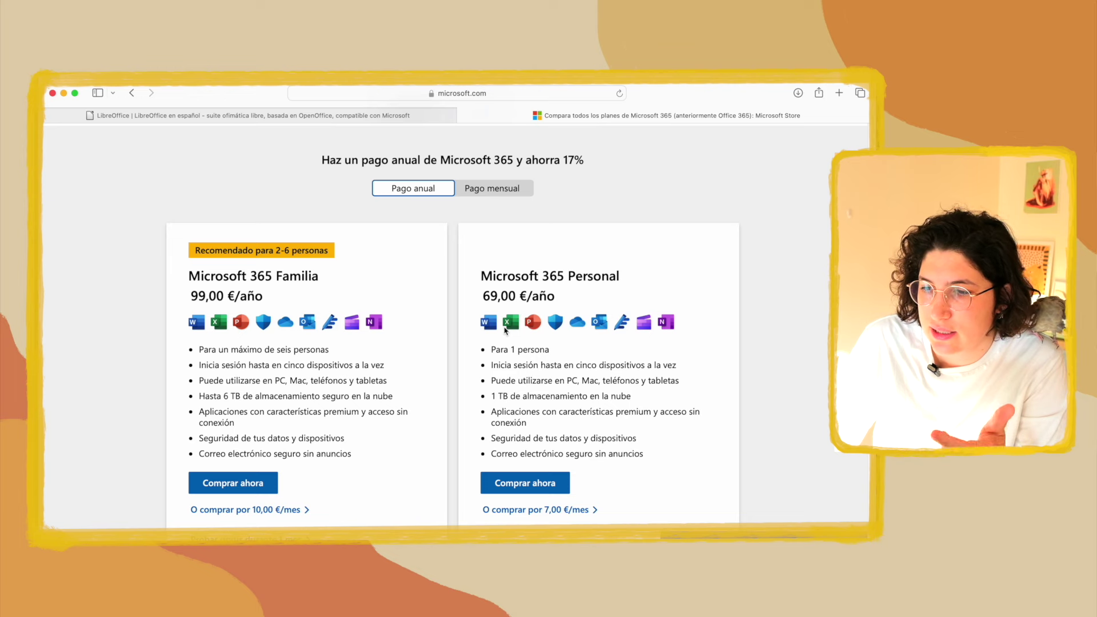
key(ctrl+shift+Tab)
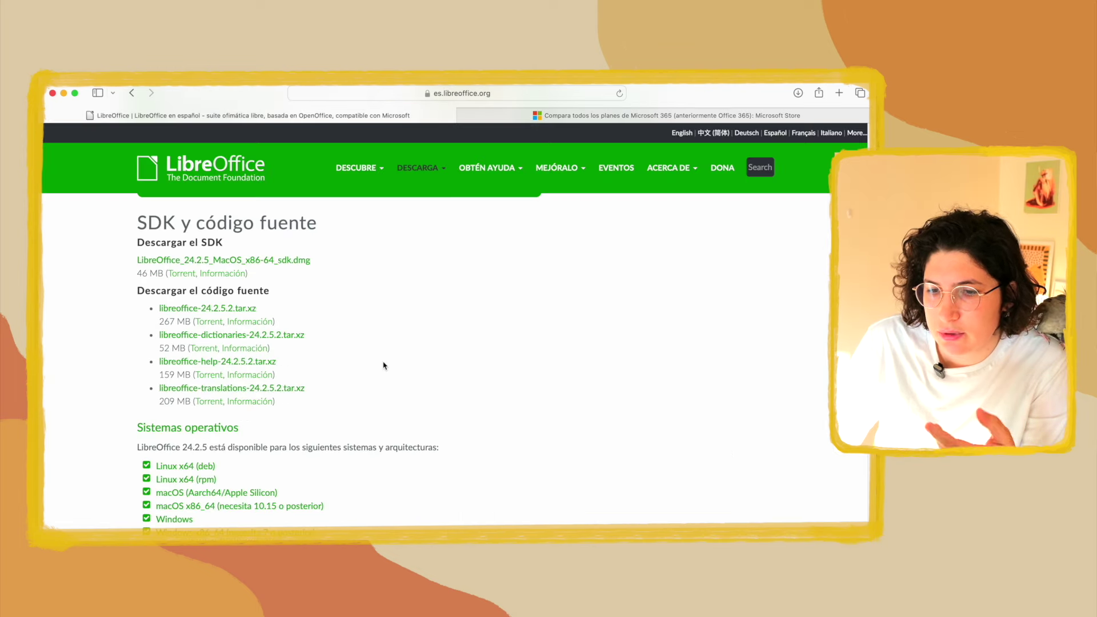
scroll(384, 366, up, 5)
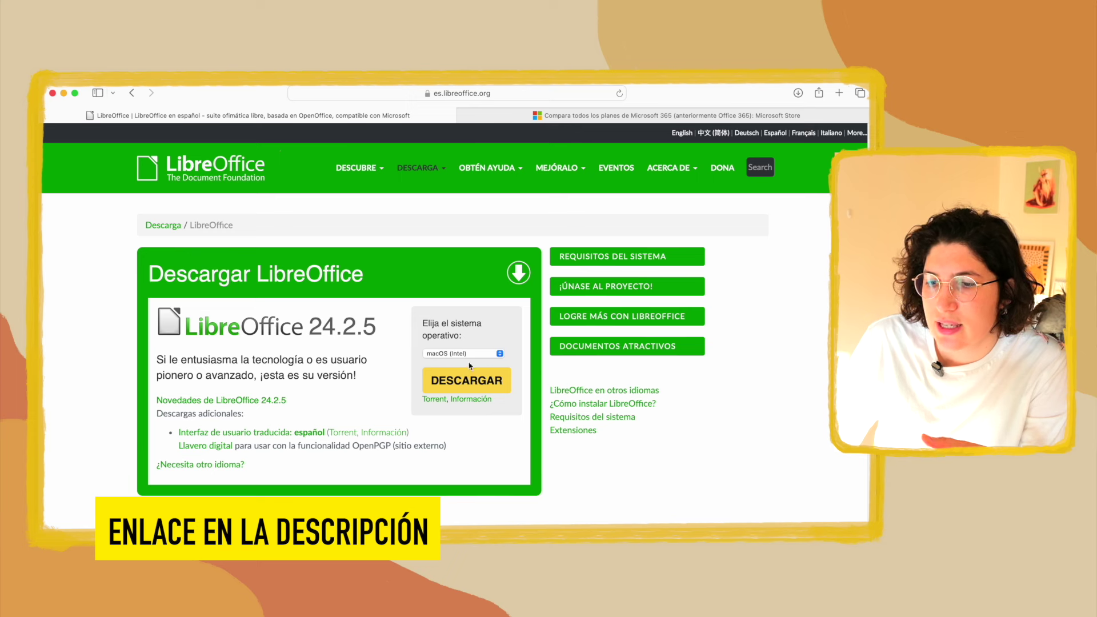
click(485, 354)
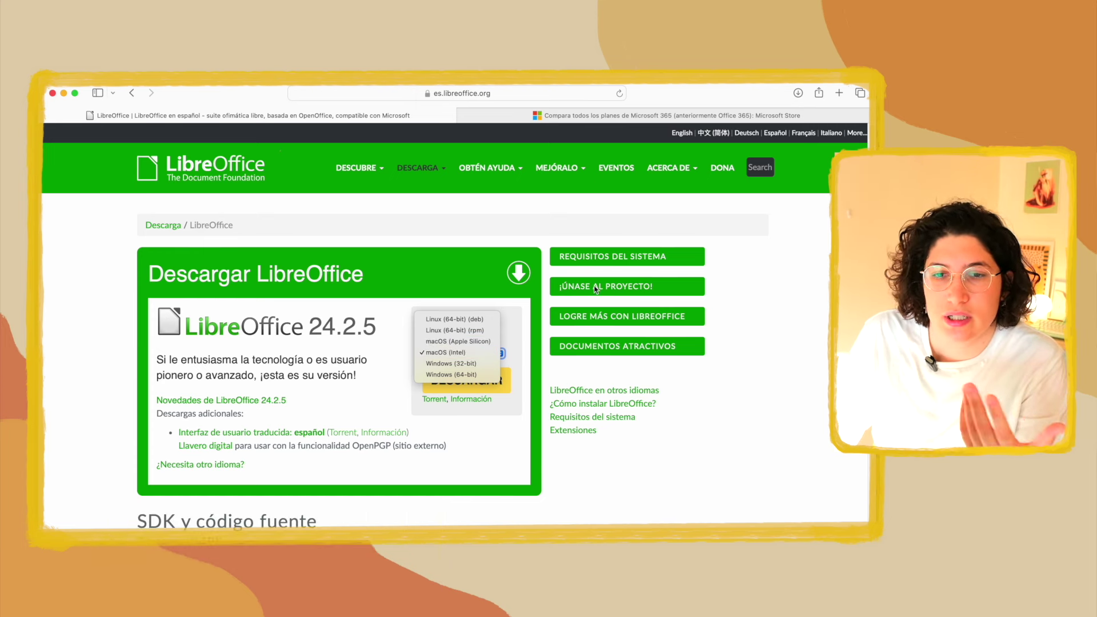
mouse_move(53, 95)
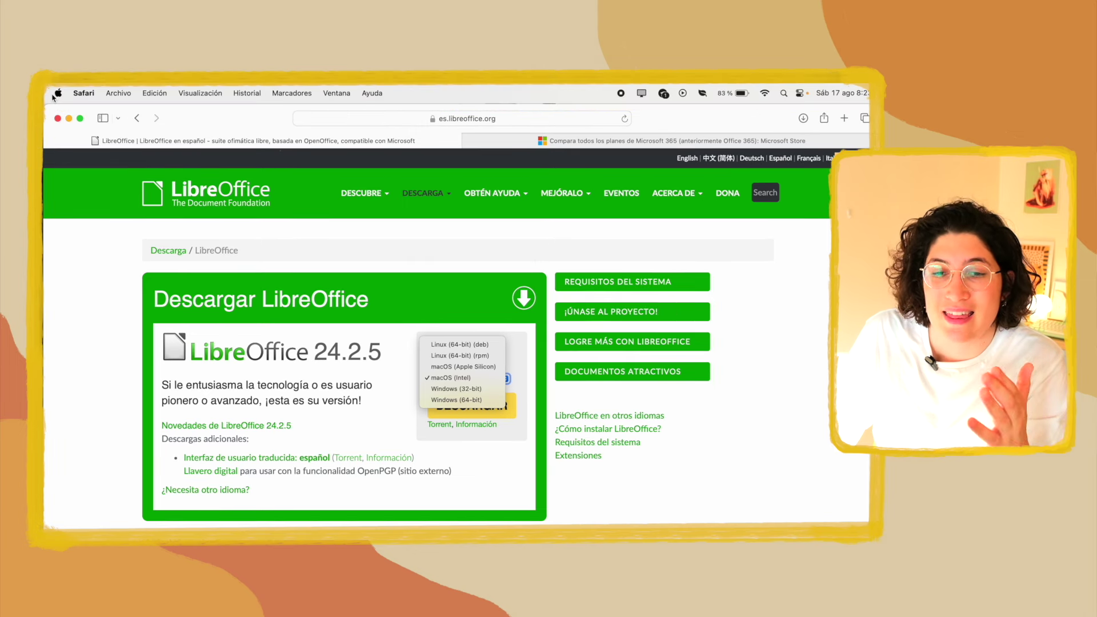
click(57, 97)
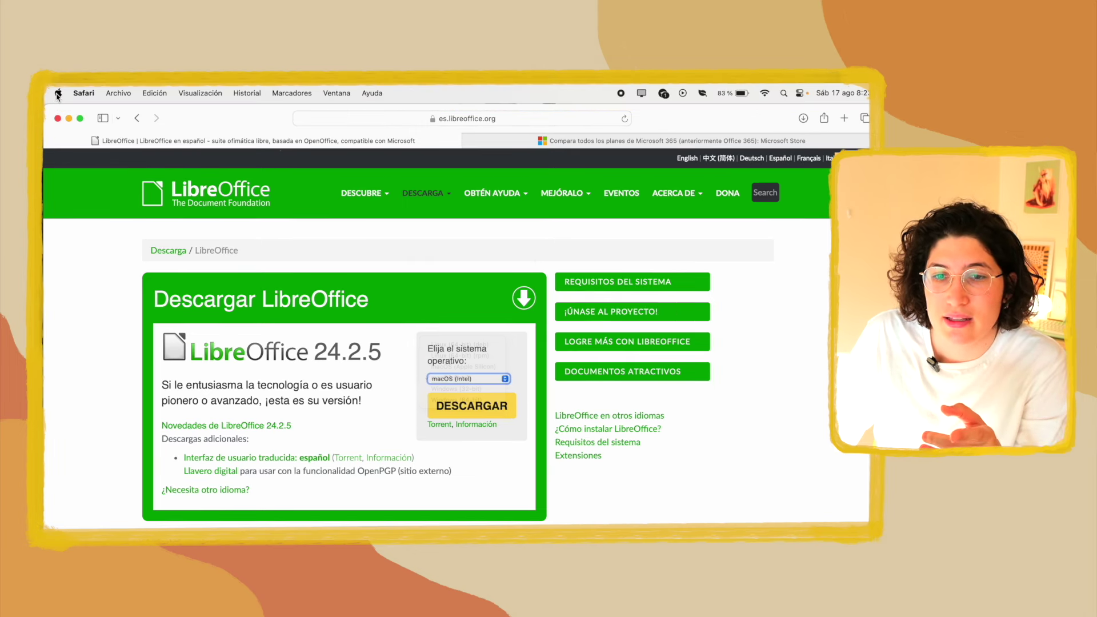
Step: Confirm in Acerca de este Mac that the chip is an Apple M1 Pro, then reopen the OS list
click(60, 96)
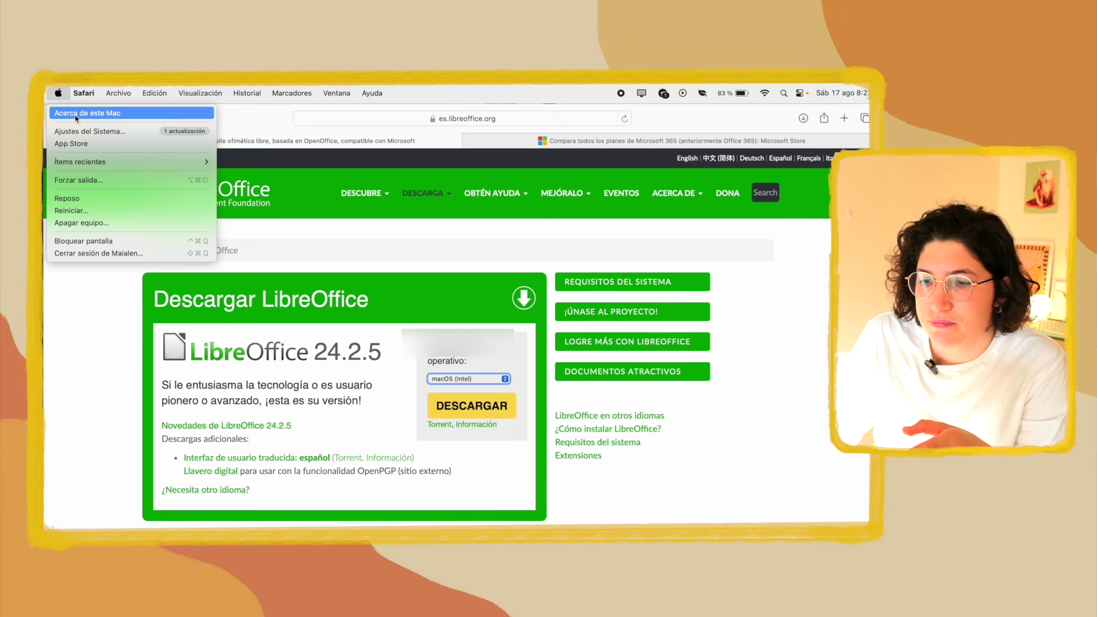
click(76, 114)
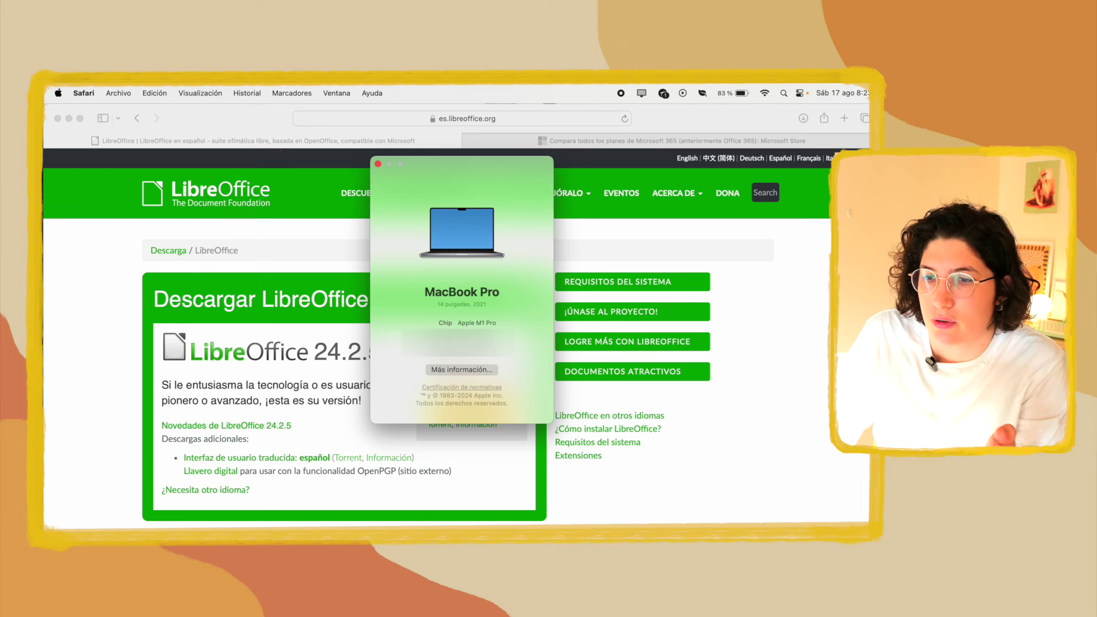
click(377, 164)
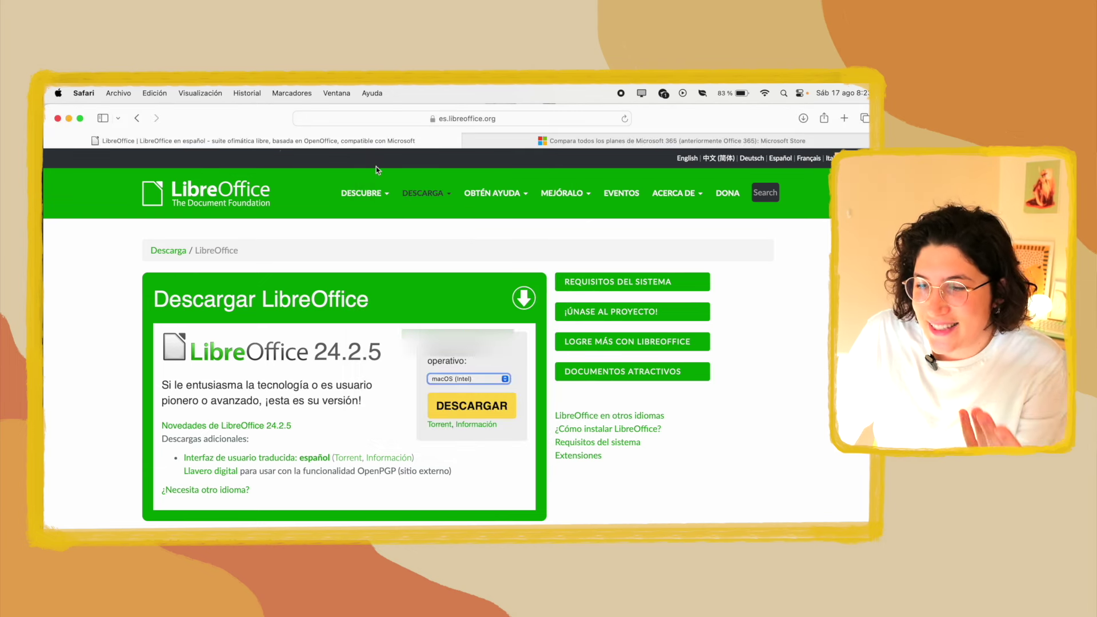
click(489, 377)
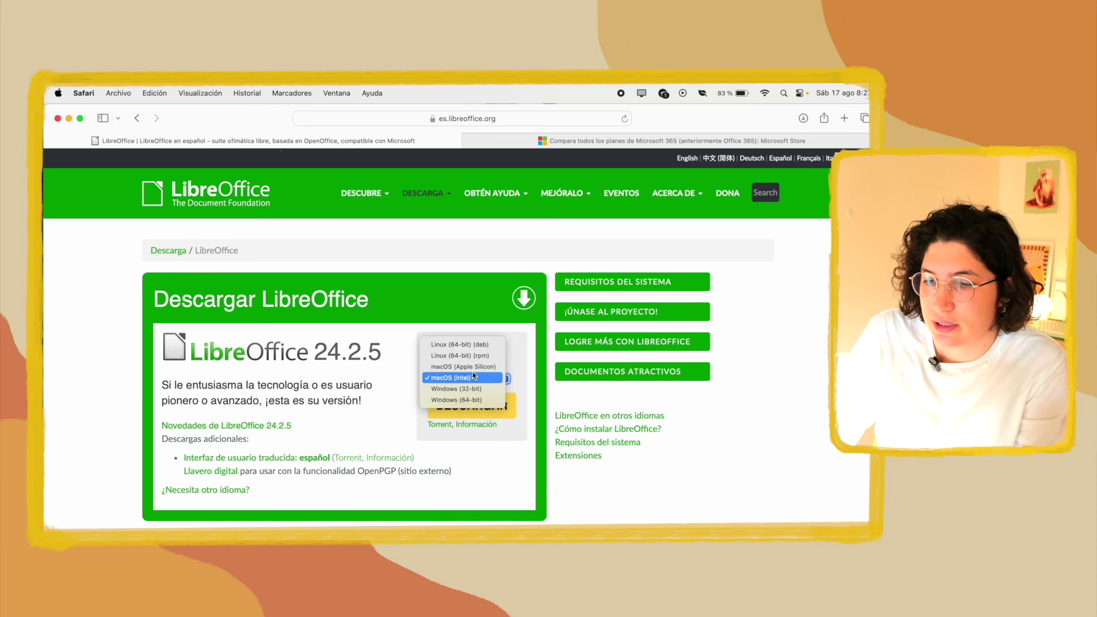
Step: Download LibreOffice for macOS (Apple Silicon), allow the site's download, and open the downloaded .dmg
click(474, 368)
click(486, 410)
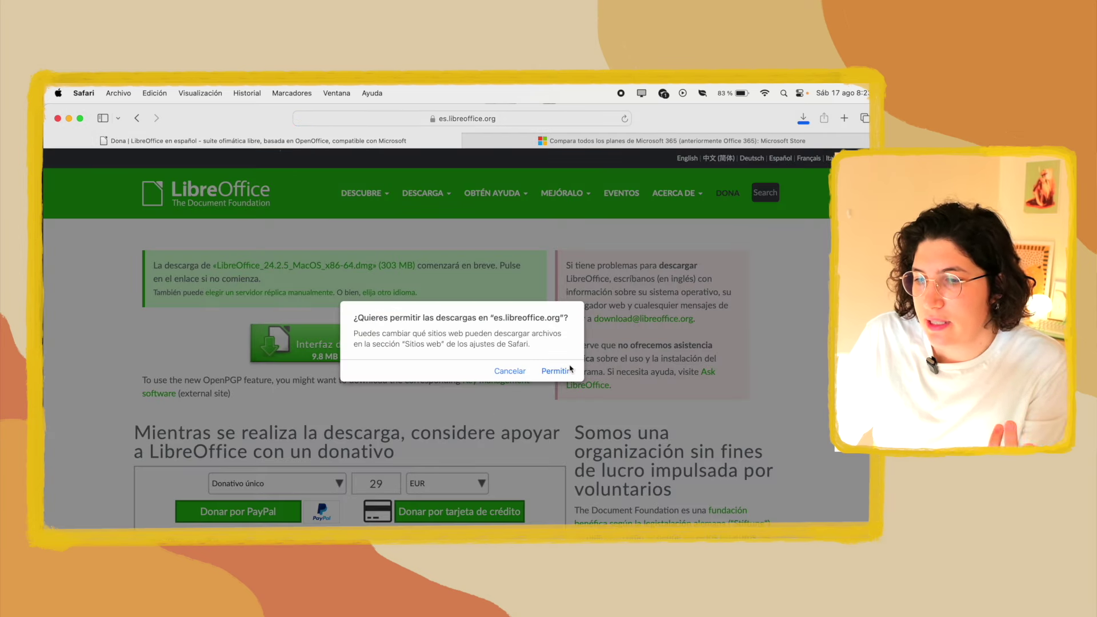
click(565, 370)
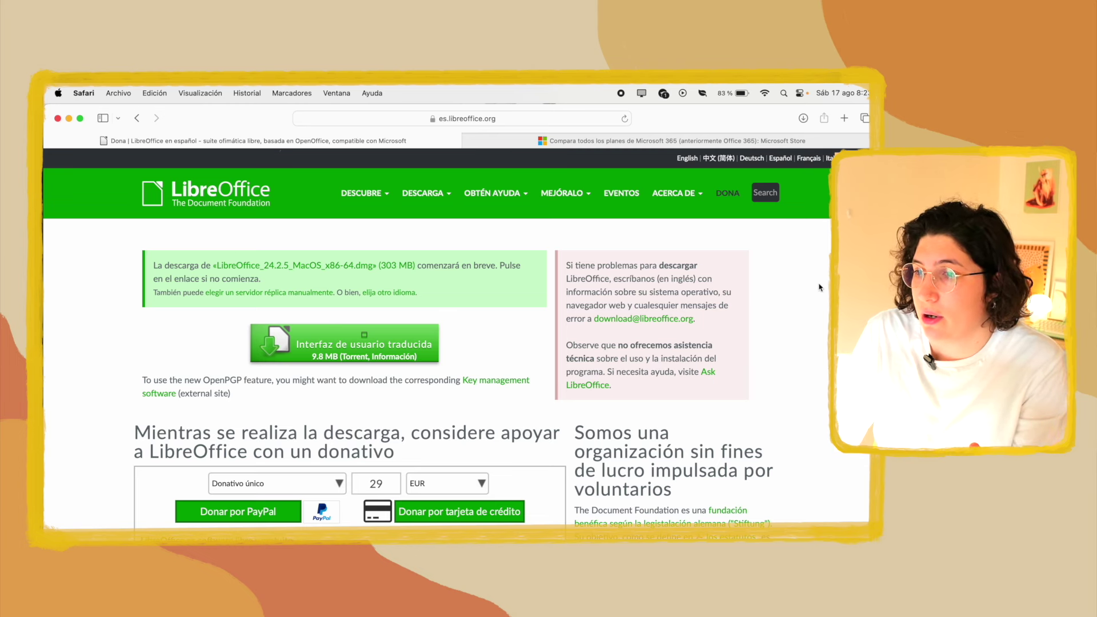
click(802, 118)
double_click(781, 166)
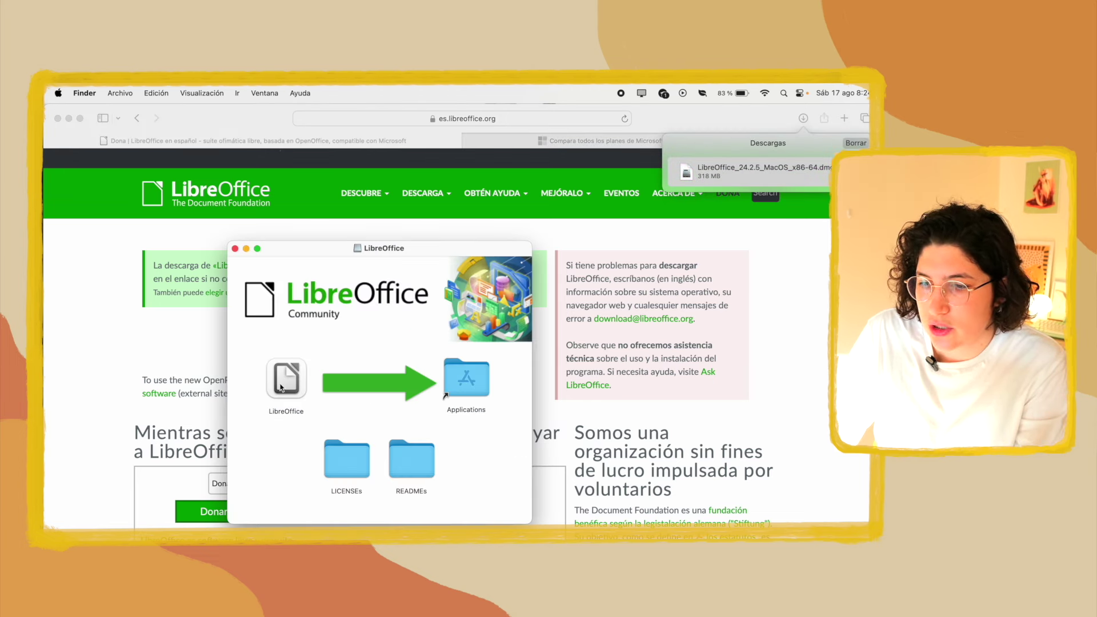
Step: Drag LibreOffice into the Applications folder and confirm Abrir to launch it
drag(280, 387, 466, 378)
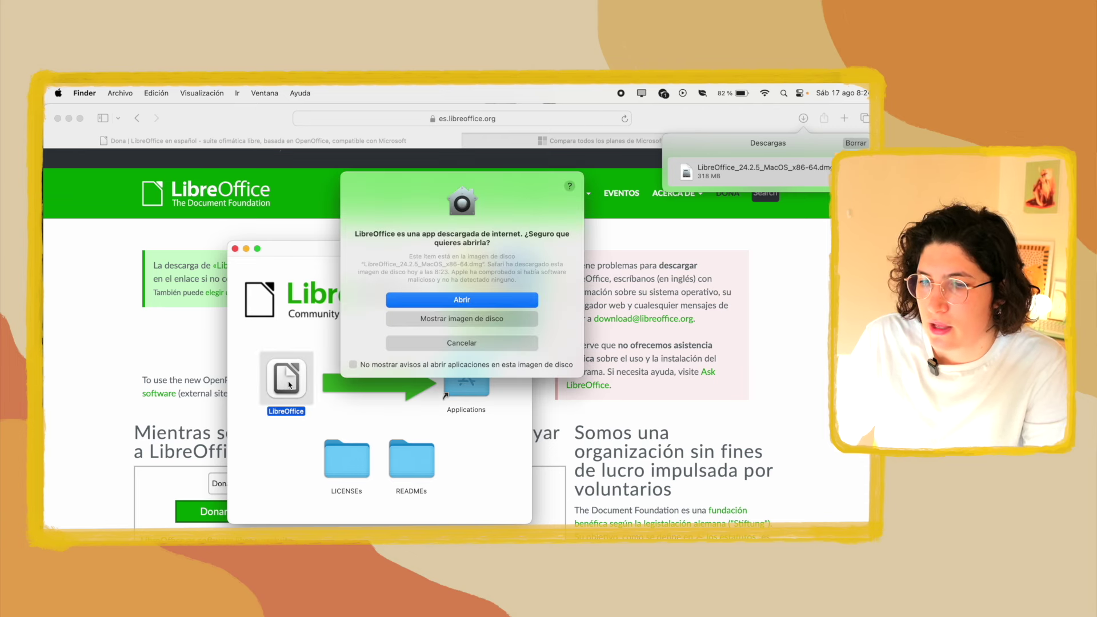
click(462, 300)
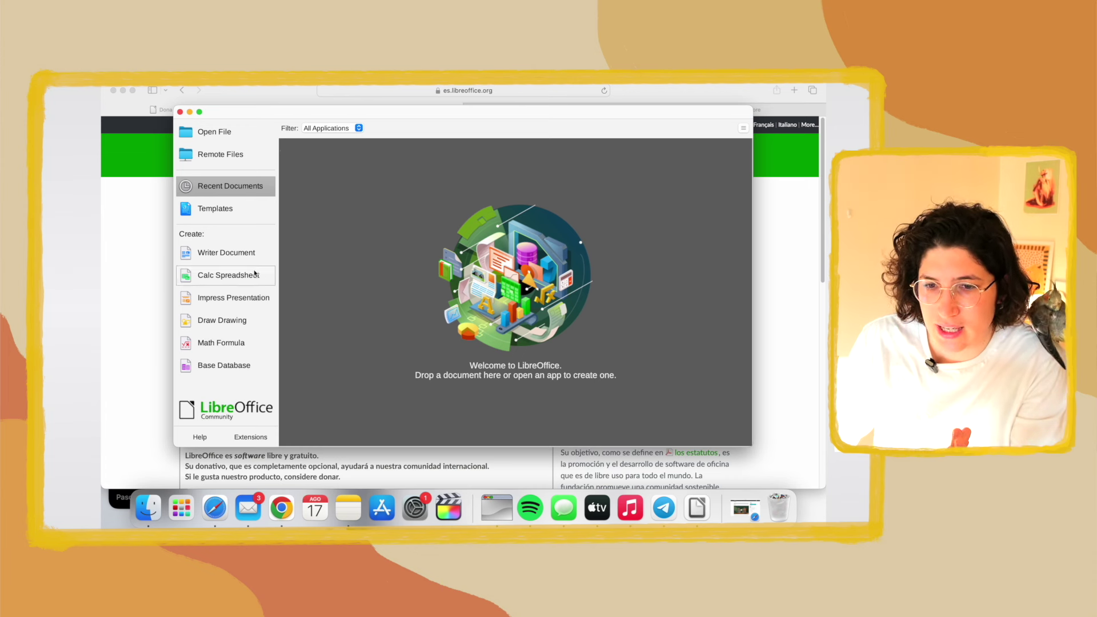
Step: Create a blank Writer document and set both paragraph and all-text language to Spanish (Spain)
click(241, 259)
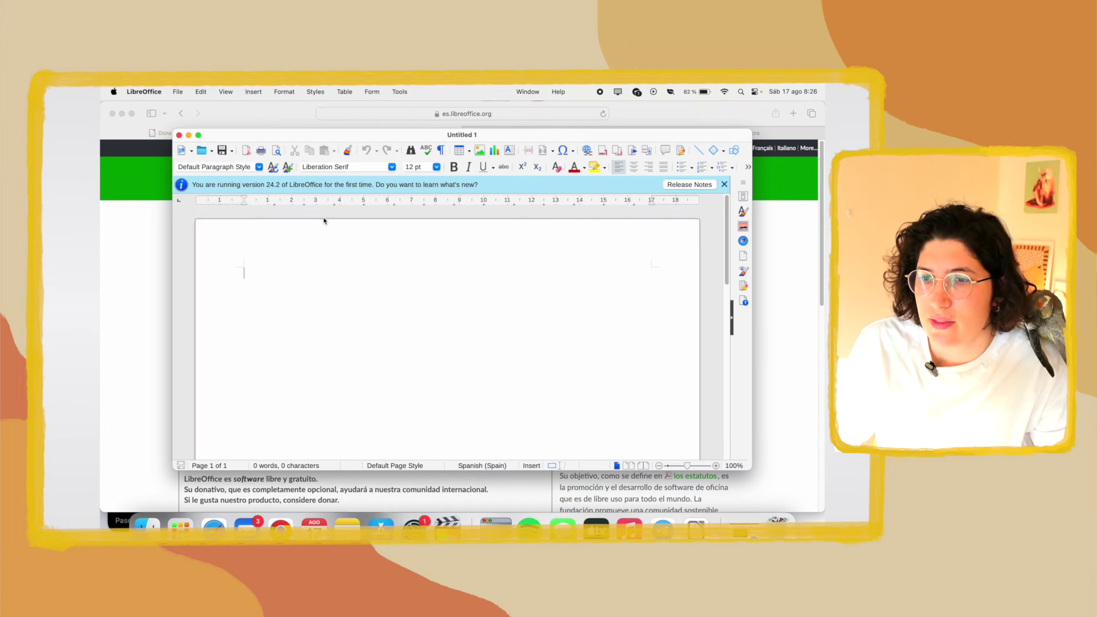
click(402, 92)
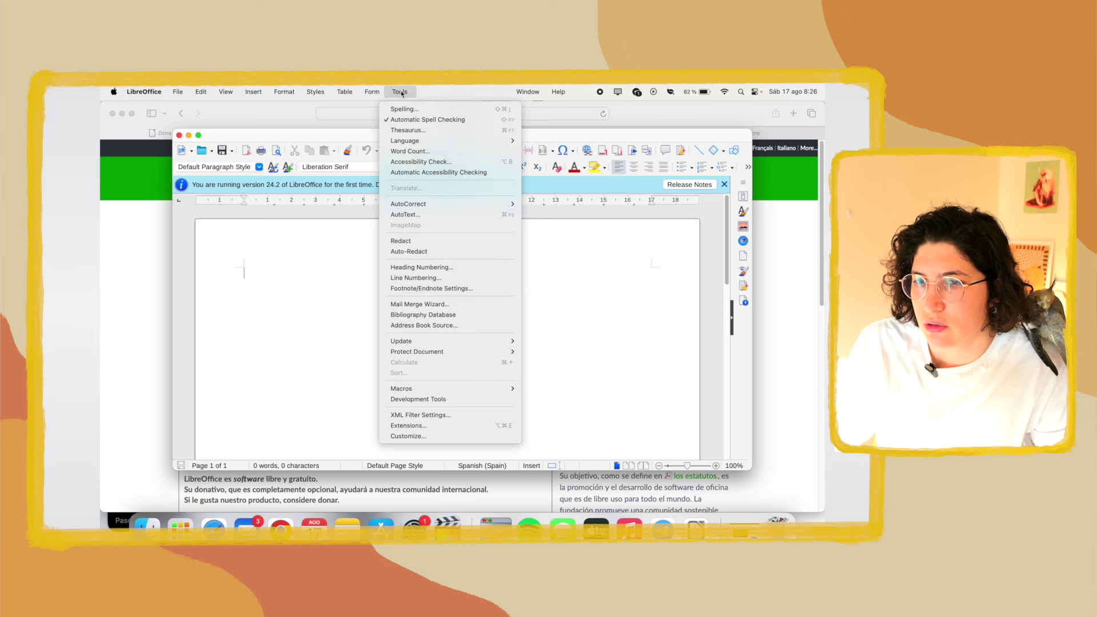
click(414, 93)
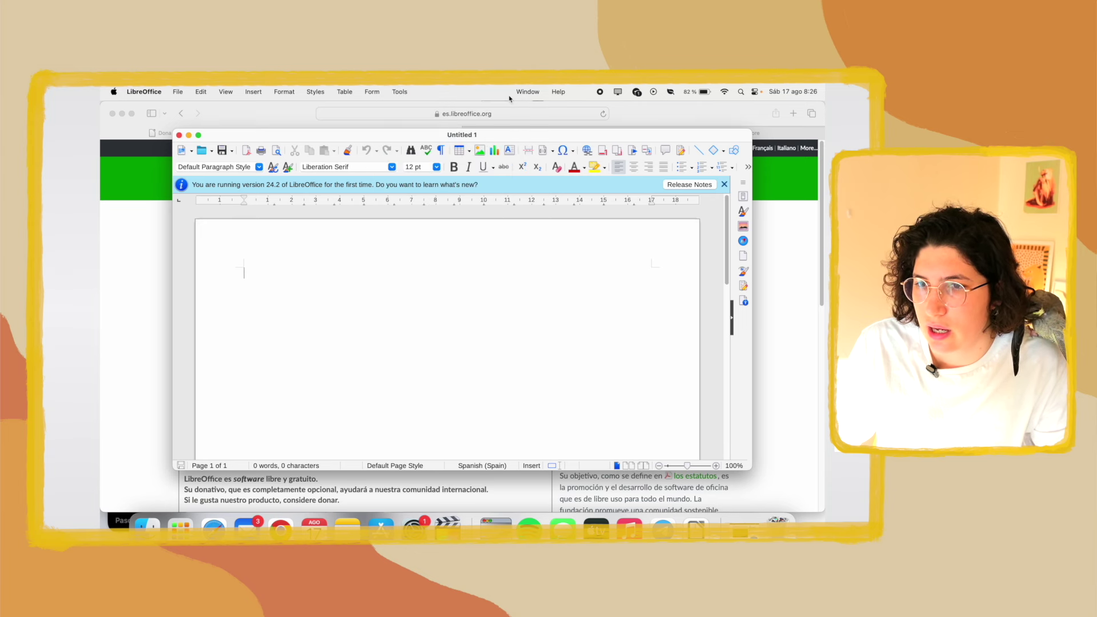
click(345, 91)
mouse_move(404, 140)
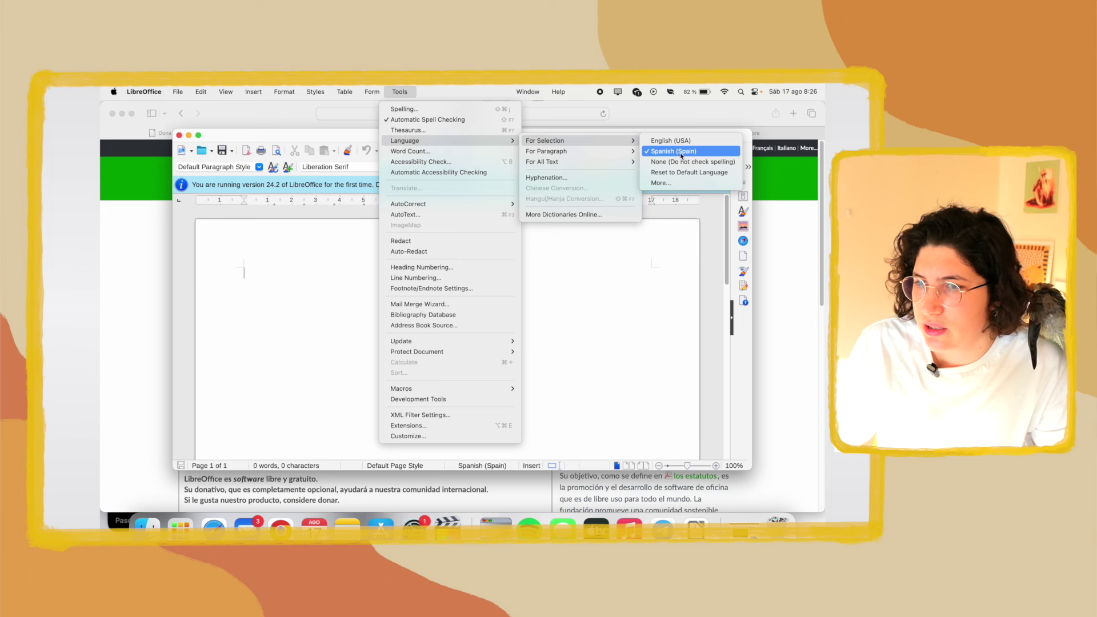
mouse_move(546, 150)
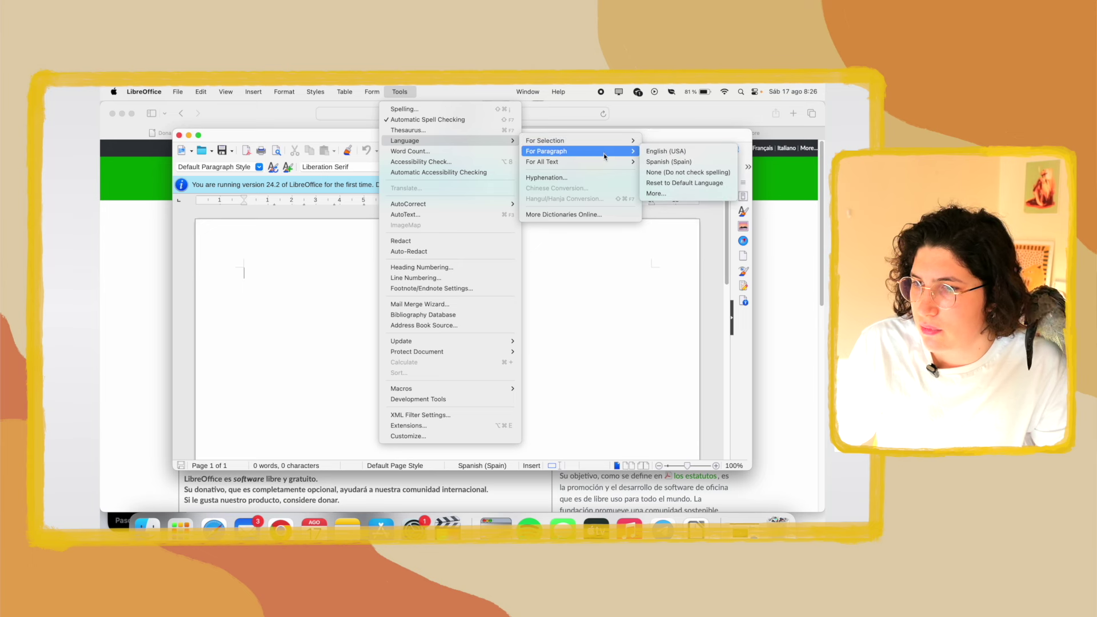
click(666, 163)
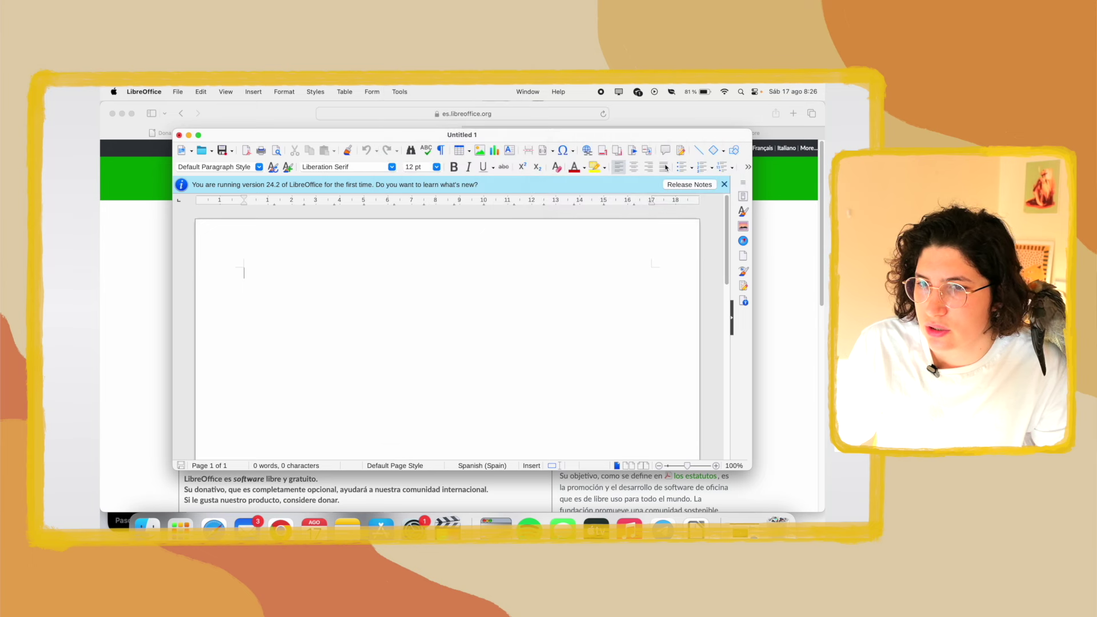
click(400, 92)
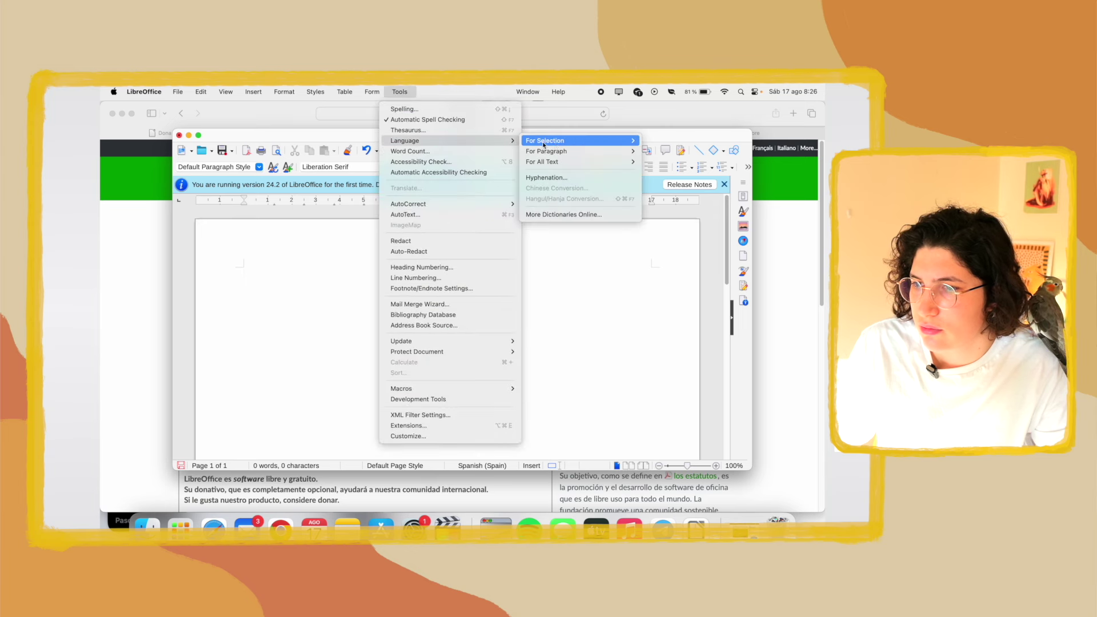
mouse_move(542, 161)
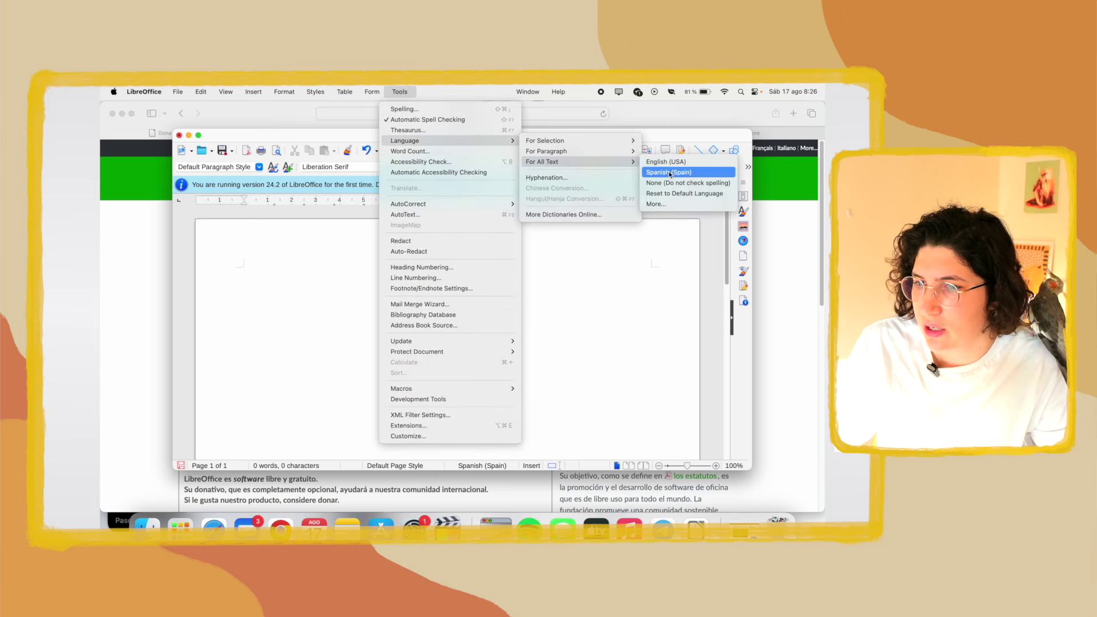
click(670, 172)
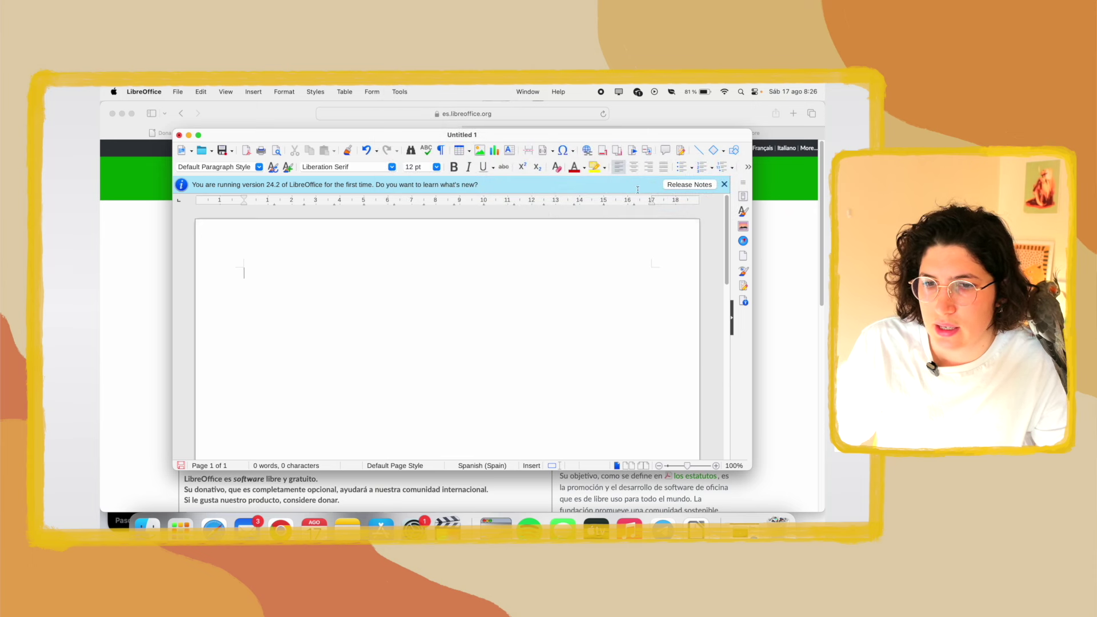
mouse_move(275, 268)
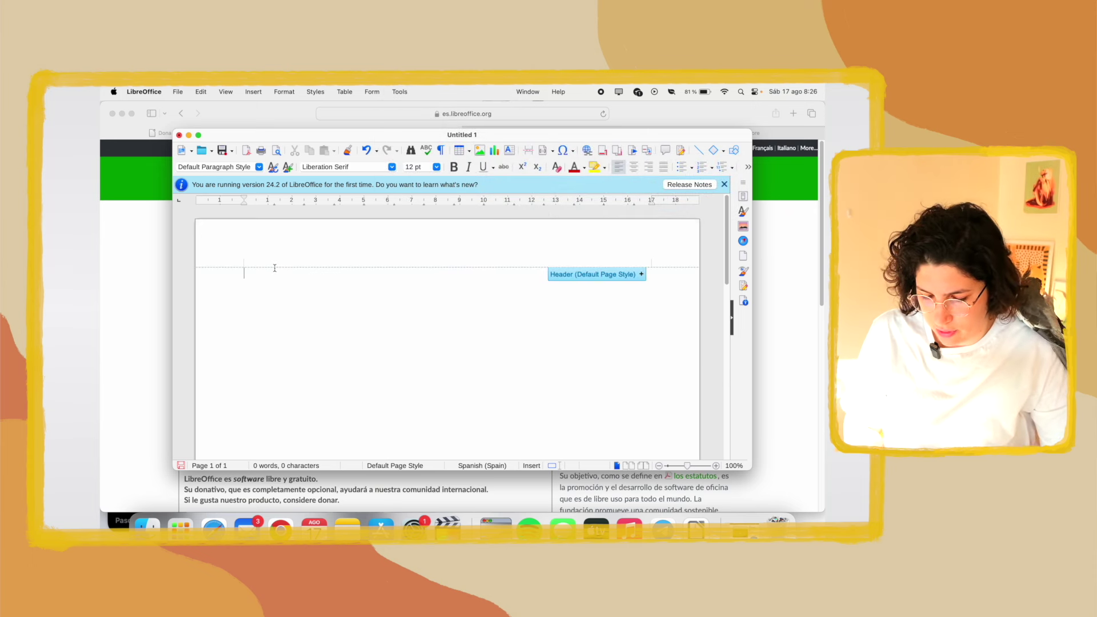
click(447, 271)
Step: Type the greeting 'Hola buenos días,' with four filler lines, then select and deselect the filler
text(hola buenos df)
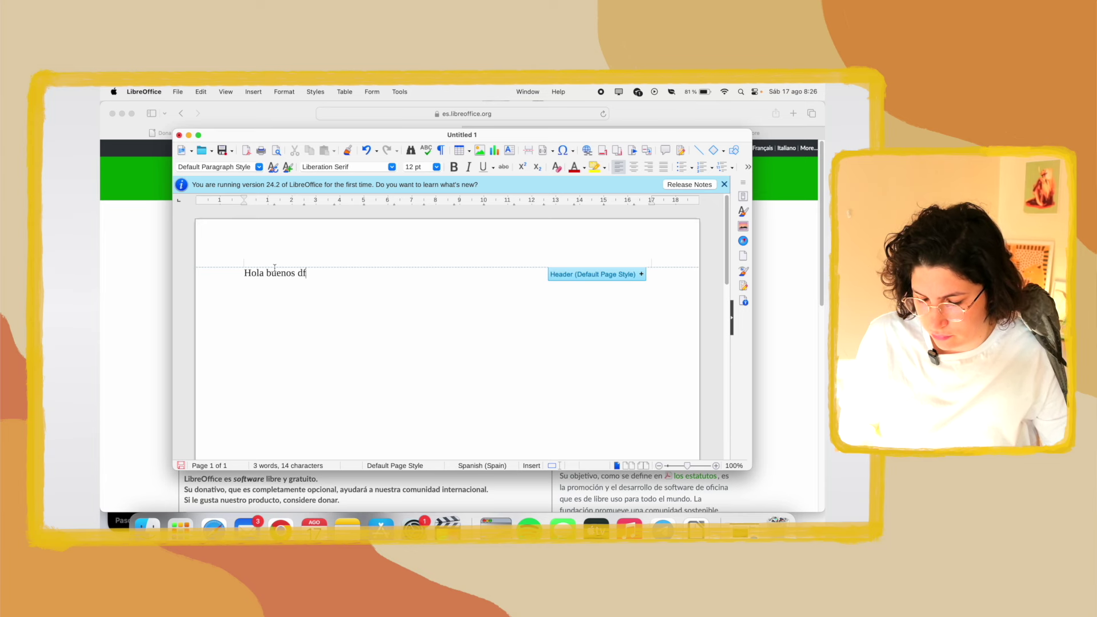
key(BackSpace)
text(ñi)
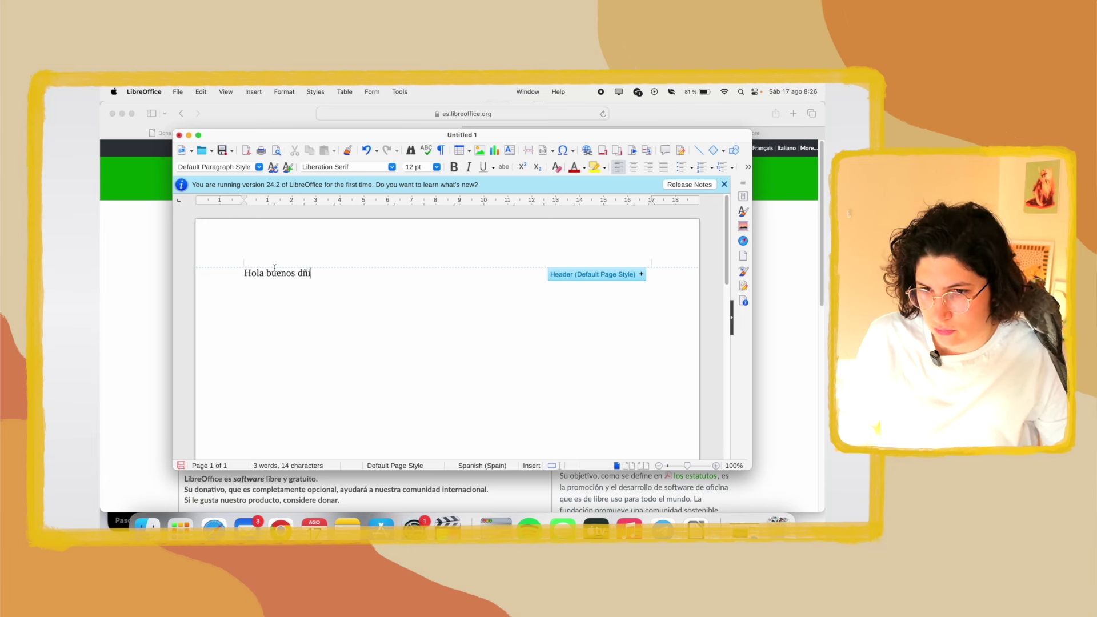
text(as)
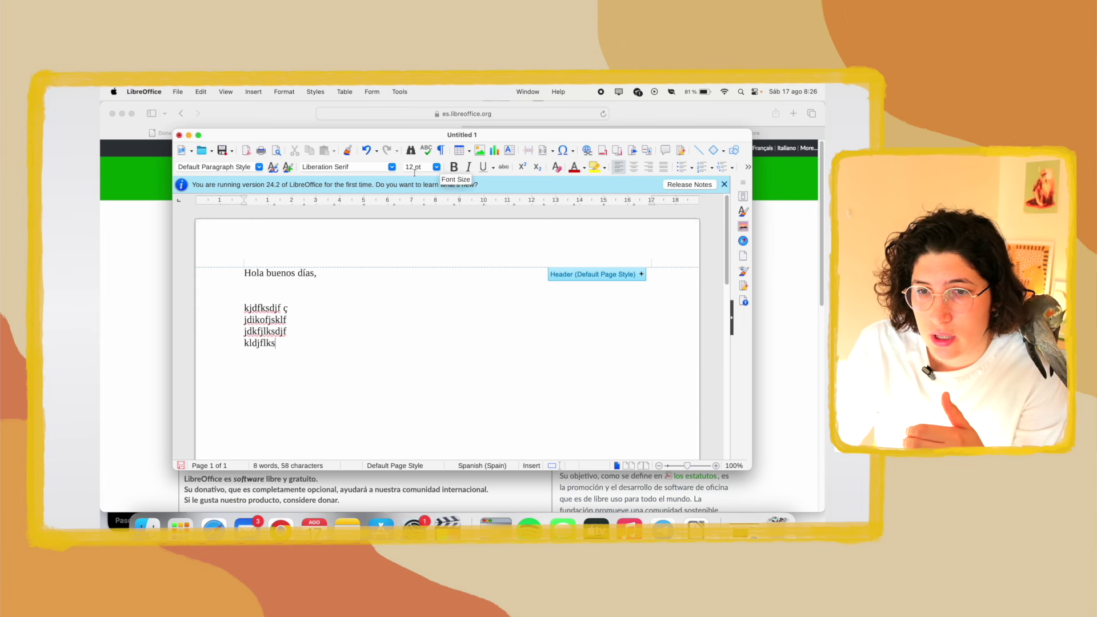
drag(312, 335, 245, 295)
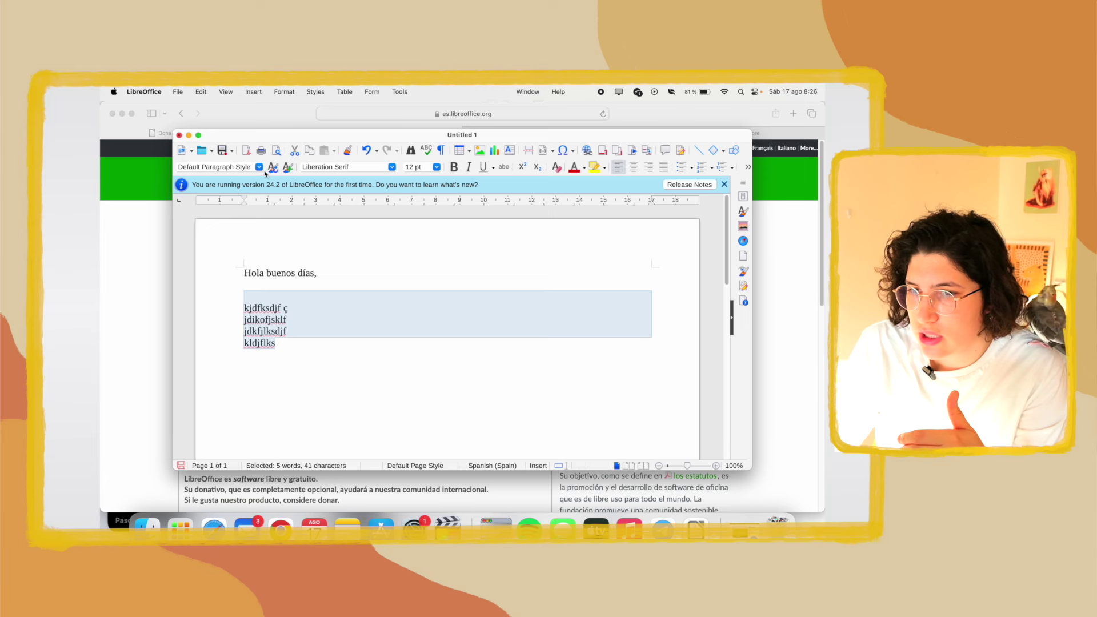
click(344, 322)
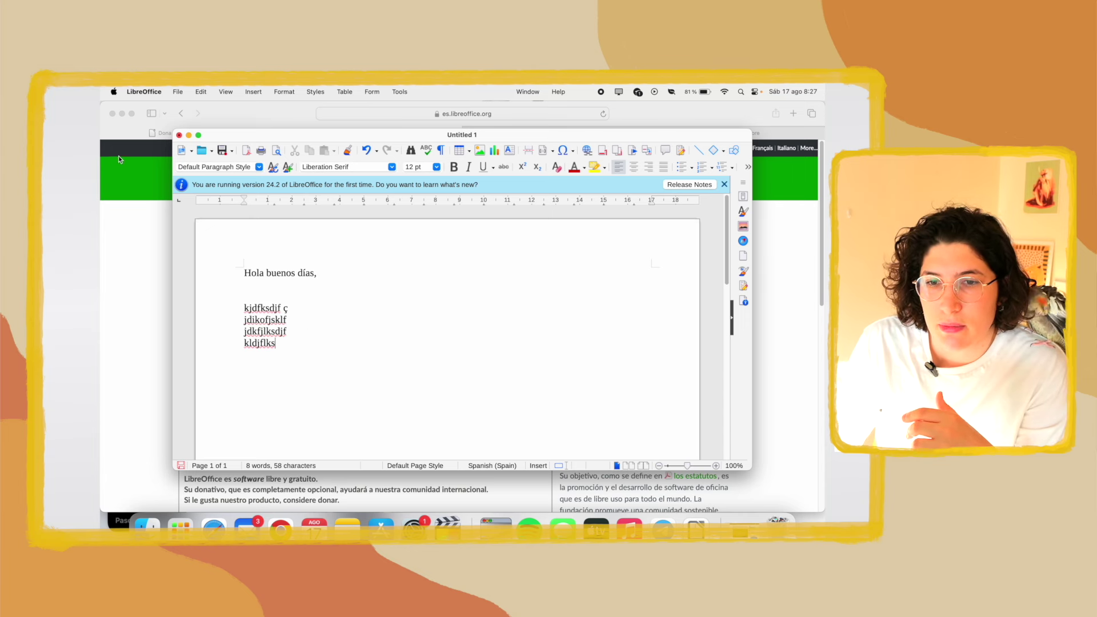
click(180, 92)
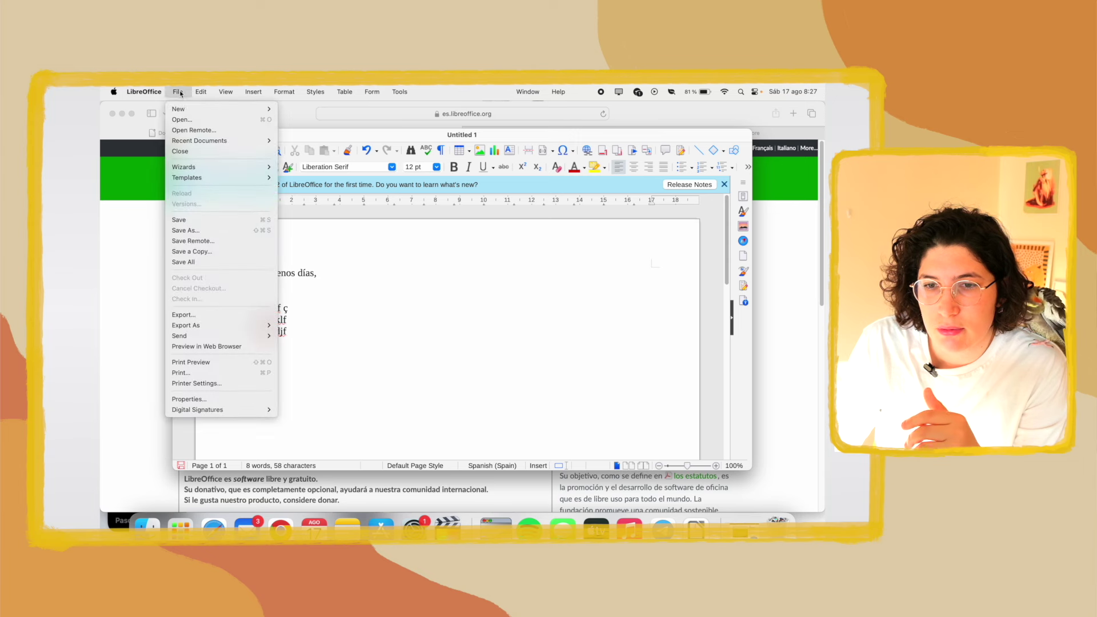
Step: Save the letter to Documents as Untitled 1.docx in Word 2010–365 format, then start a new text document
click(205, 232)
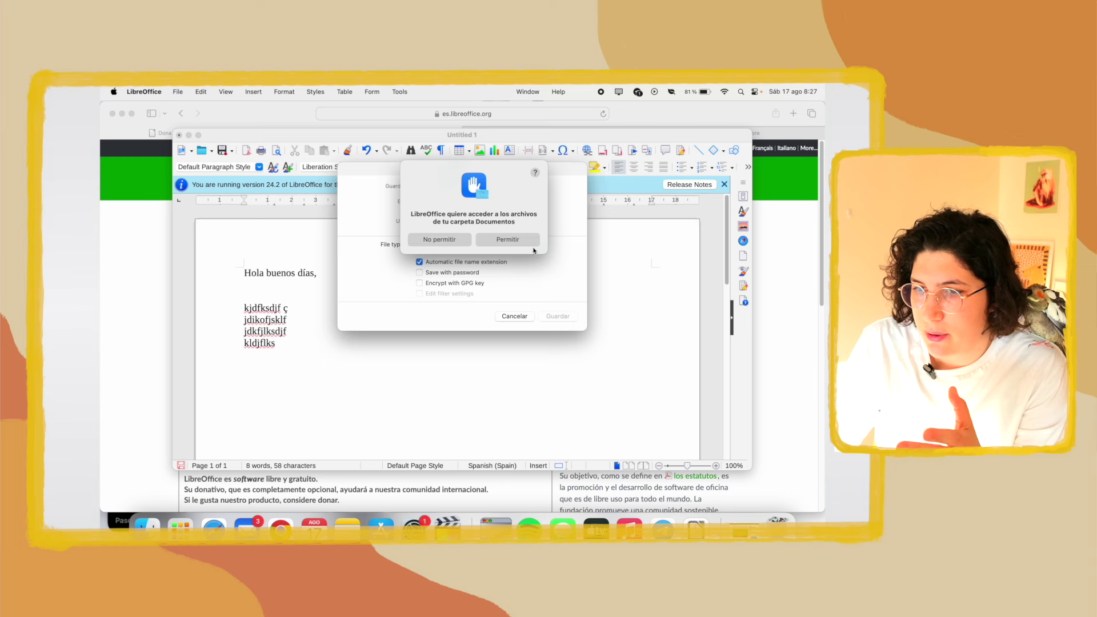
click(528, 245)
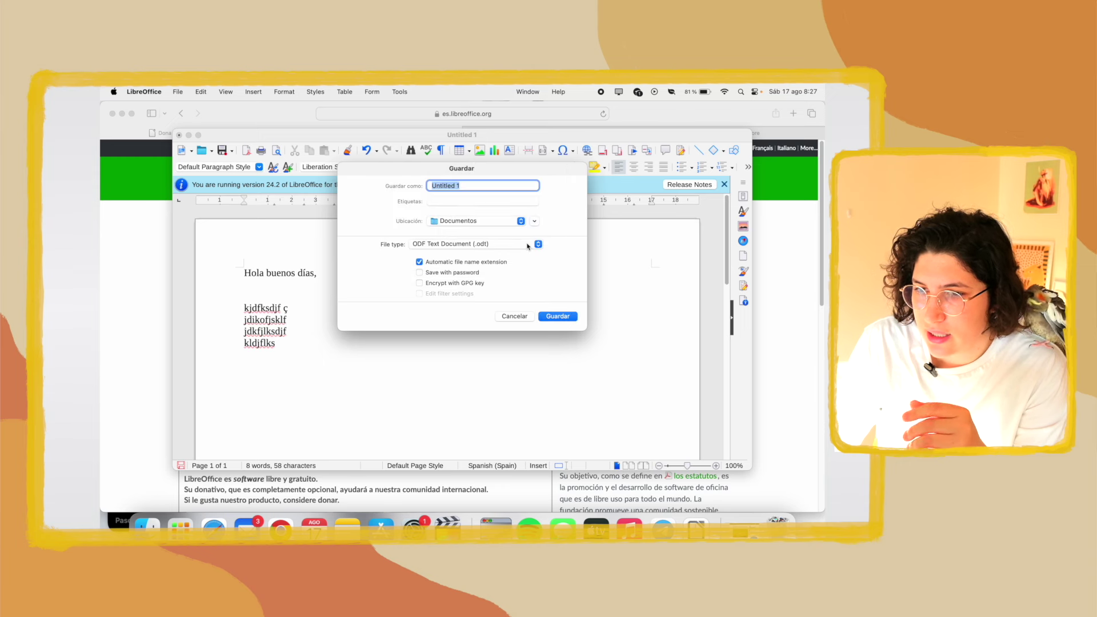
click(485, 185)
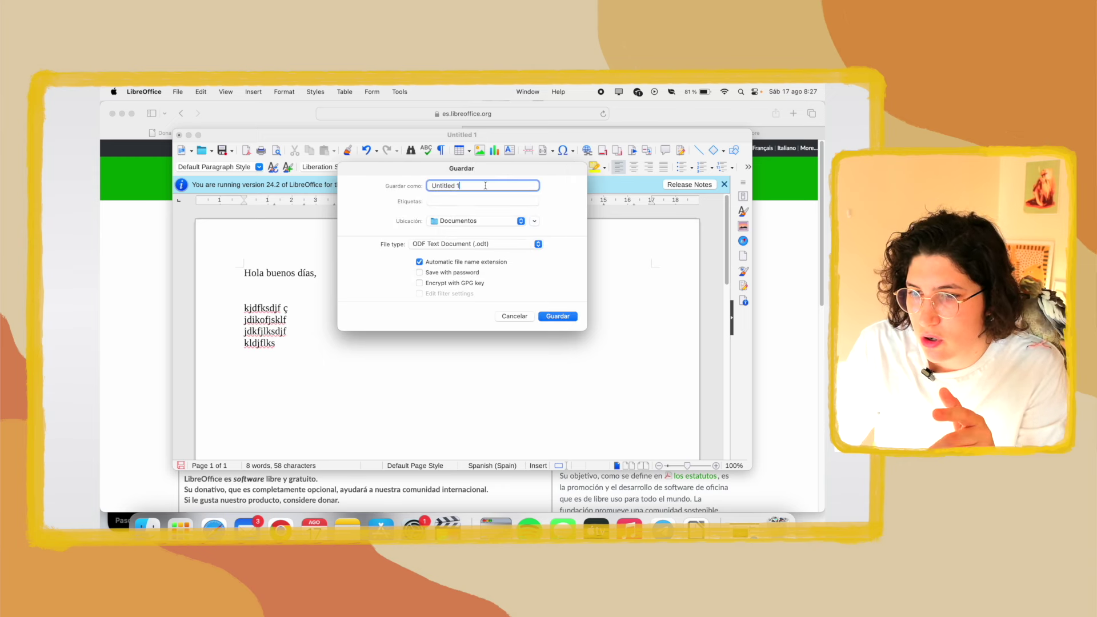
click(459, 246)
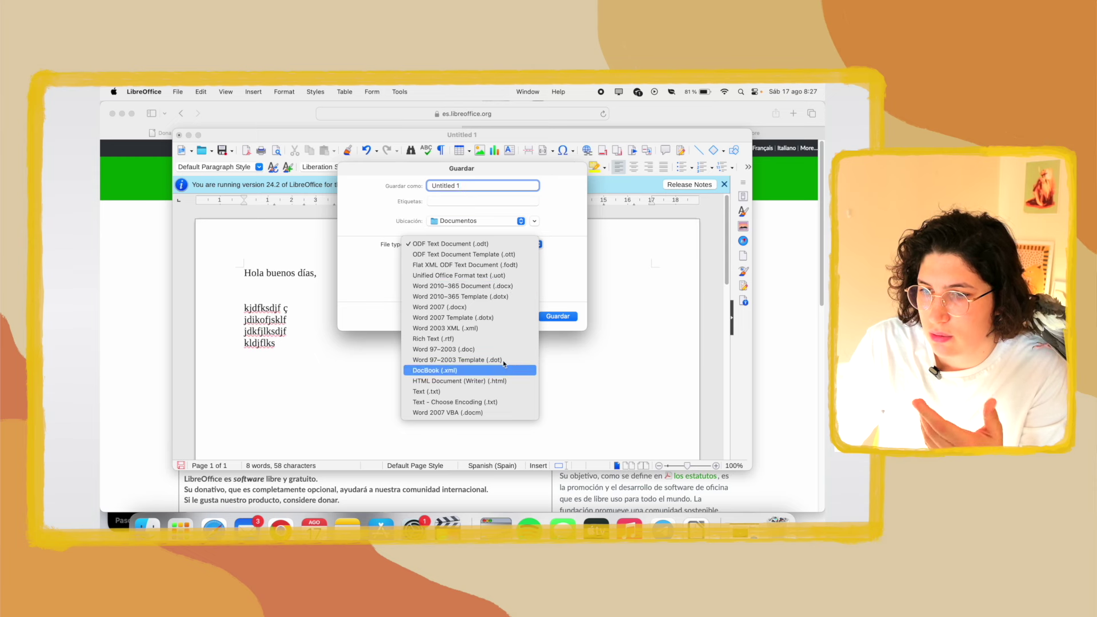
click(514, 288)
key(Return)
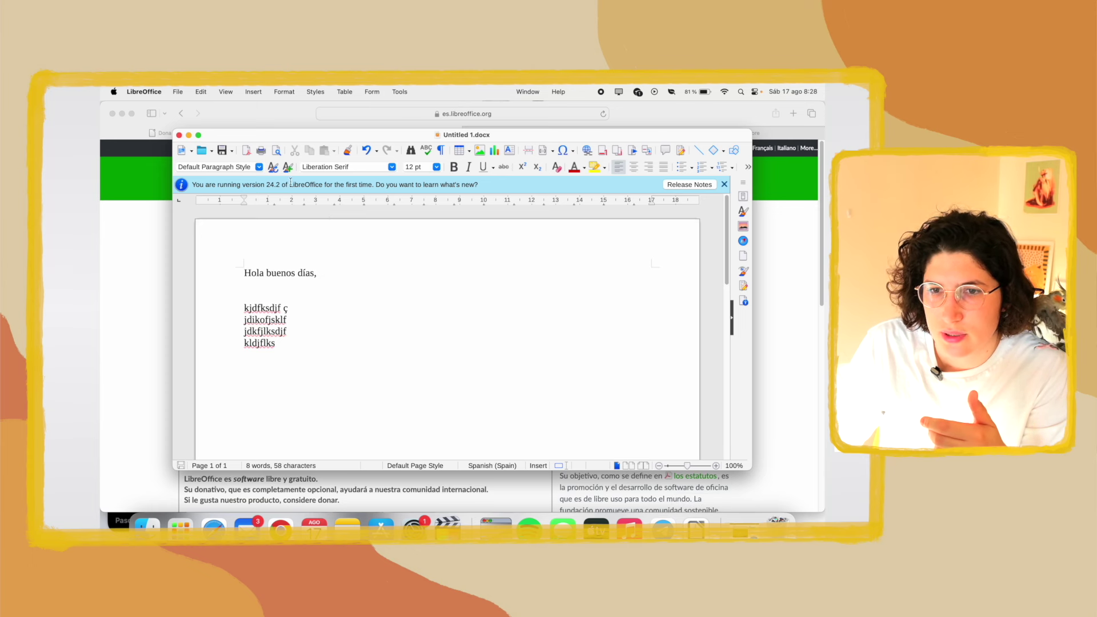
click(178, 91)
mouse_move(179, 108)
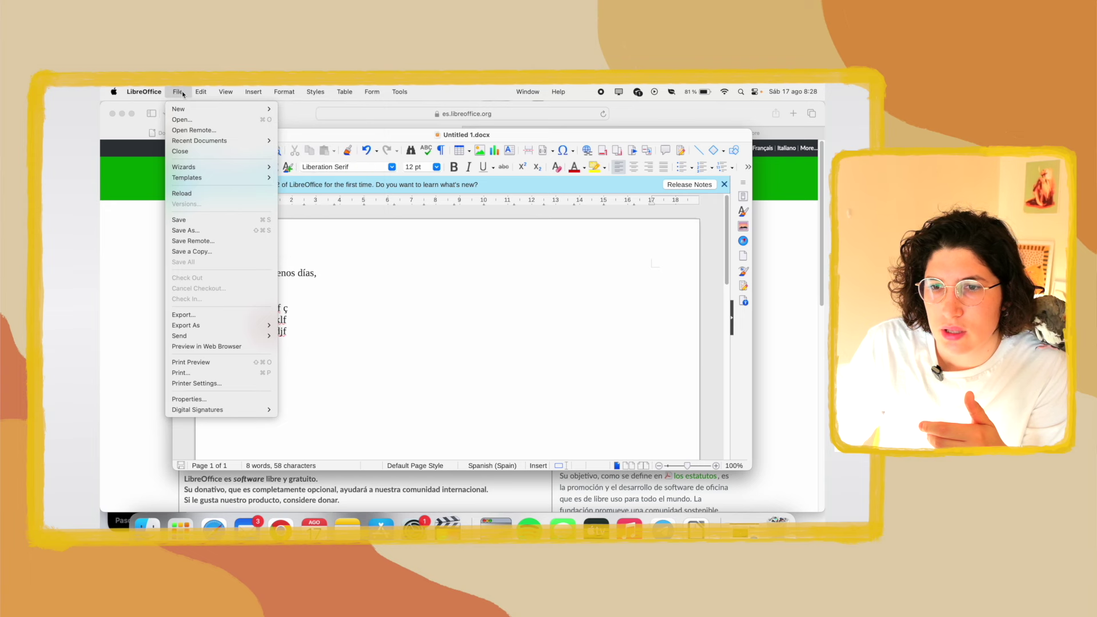
click(319, 109)
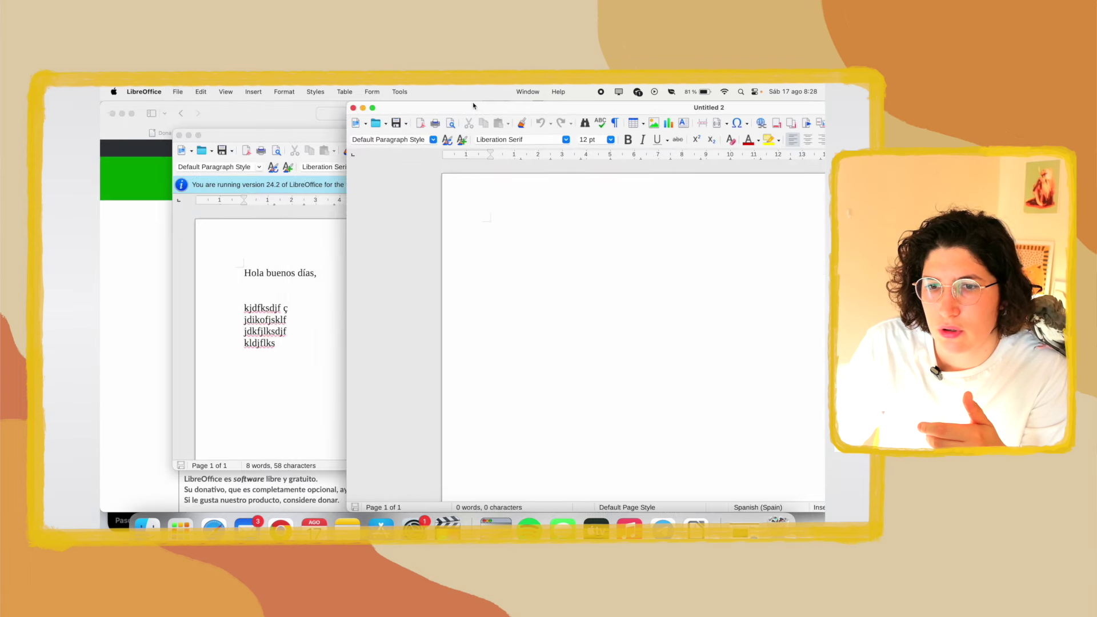
Step: Move the Untitled 1.docx window left and resize it narrower and taller
drag(299, 137, 237, 137)
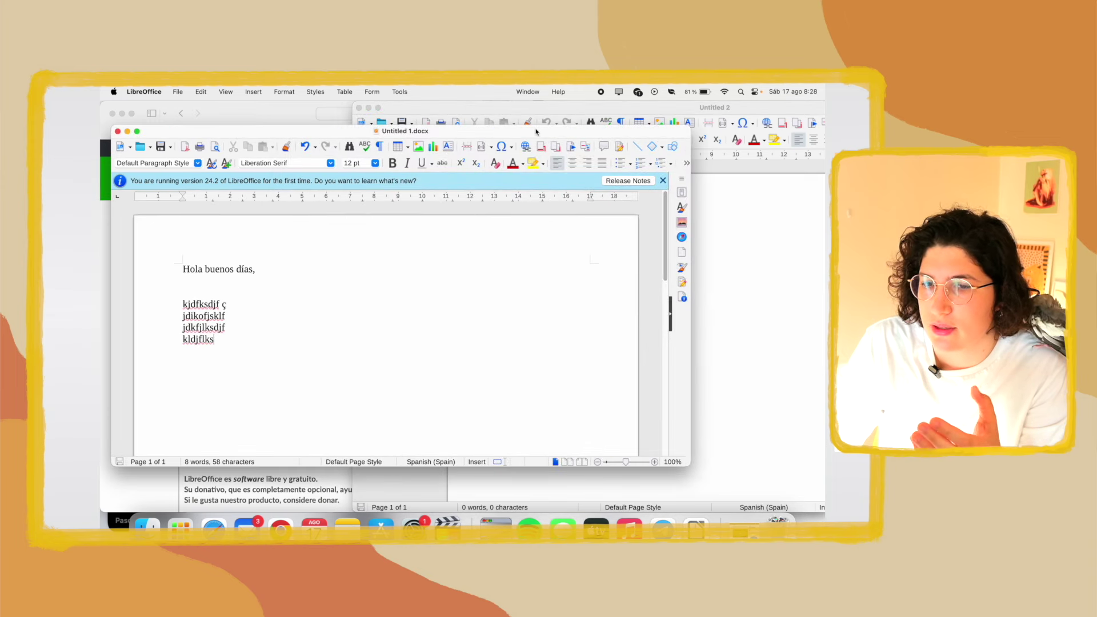
mouse_move(690, 126)
mouse_down()
mouse_move(471, 102)
mouse_move(254, 109)
mouse_move(530, 104)
mouse_move(516, 105)
mouse_up()
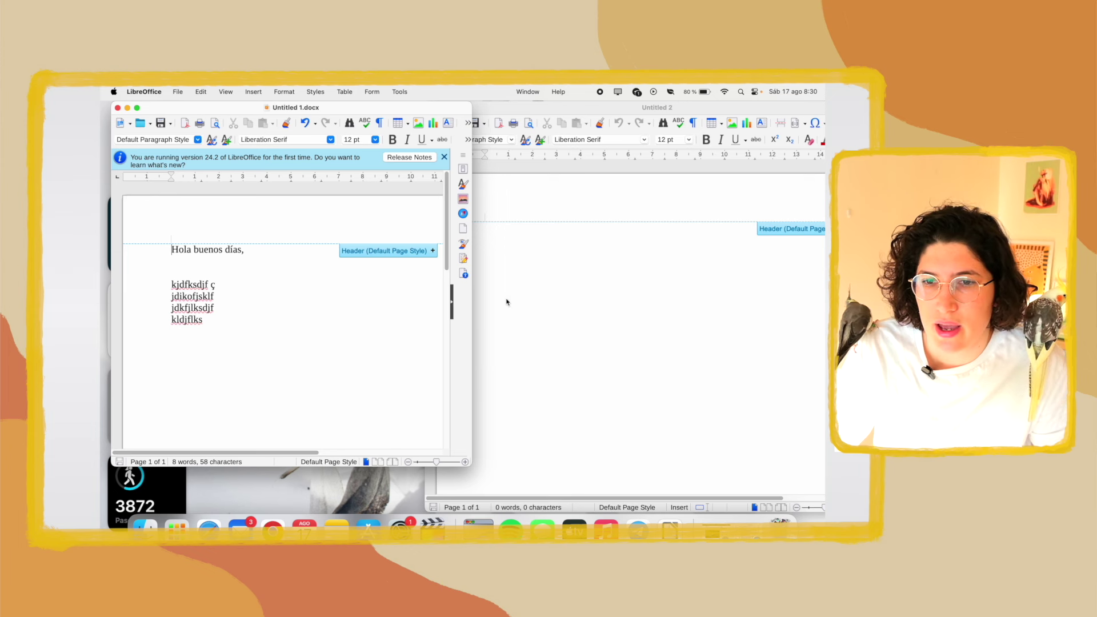
click(177, 93)
mouse_move(178, 109)
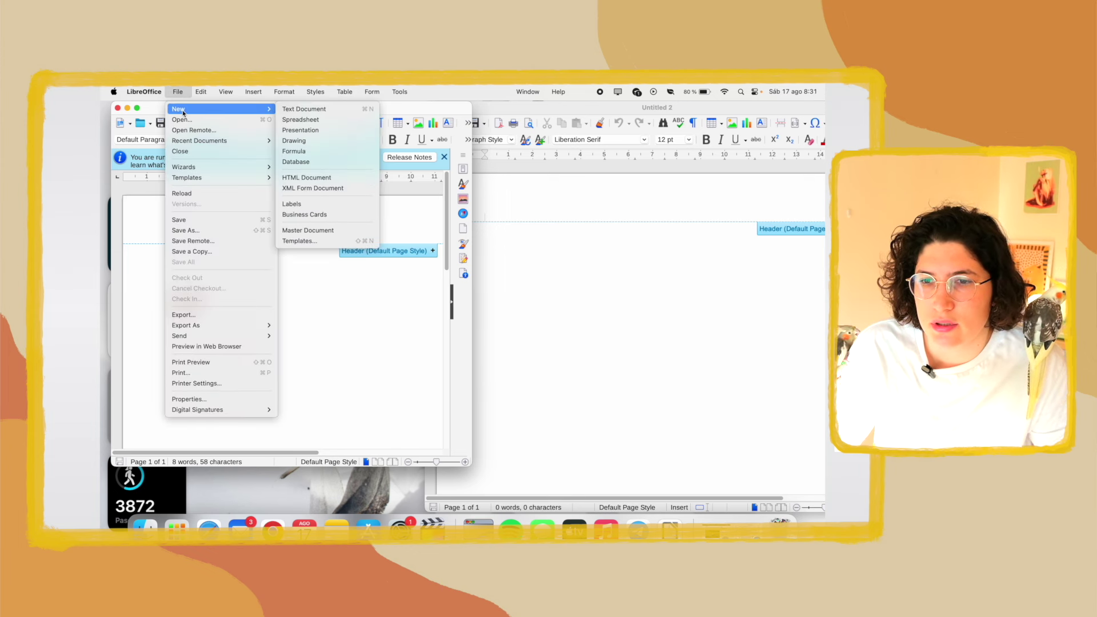
Step: Create a blank Calc spreadsheet, click cells B13 through G7, and drag its window down and right
click(326, 125)
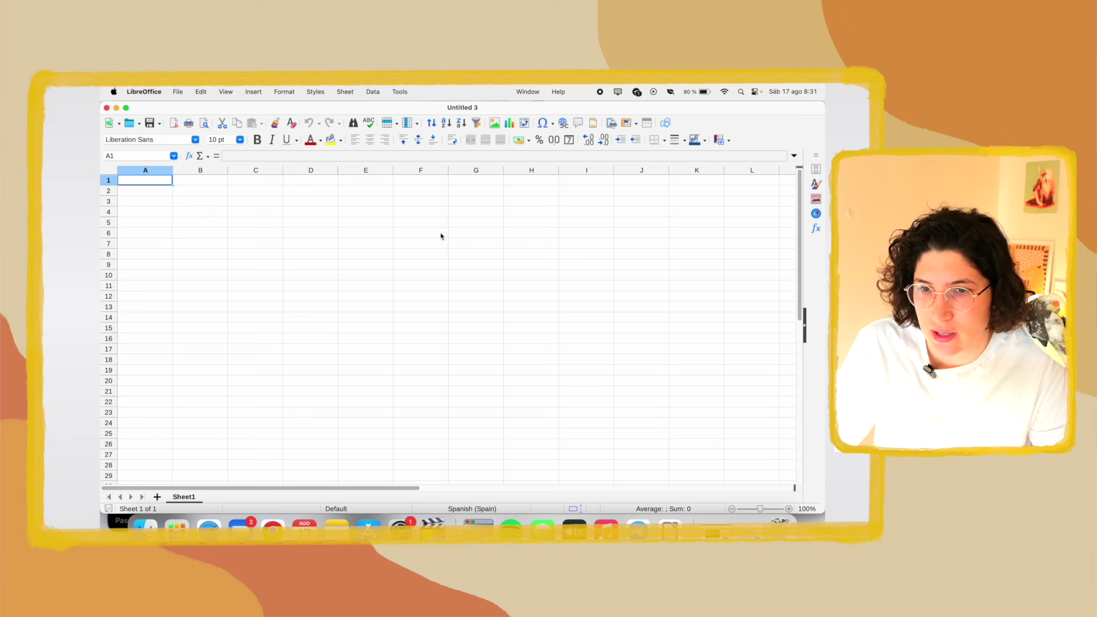
click(223, 308)
click(441, 263)
click(432, 319)
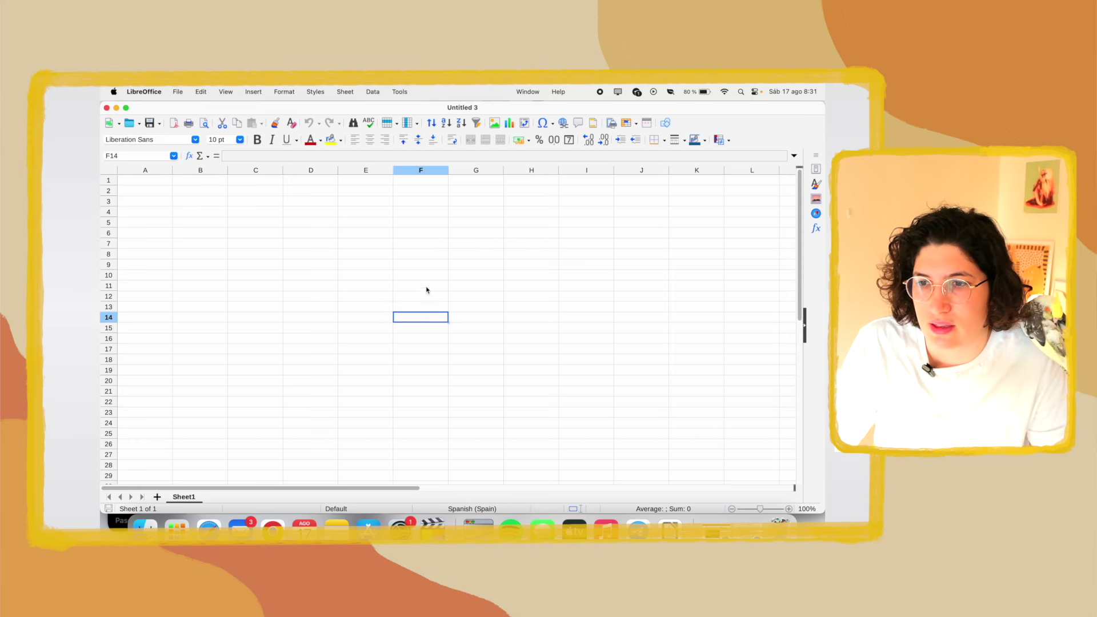
click(386, 257)
click(193, 268)
click(498, 246)
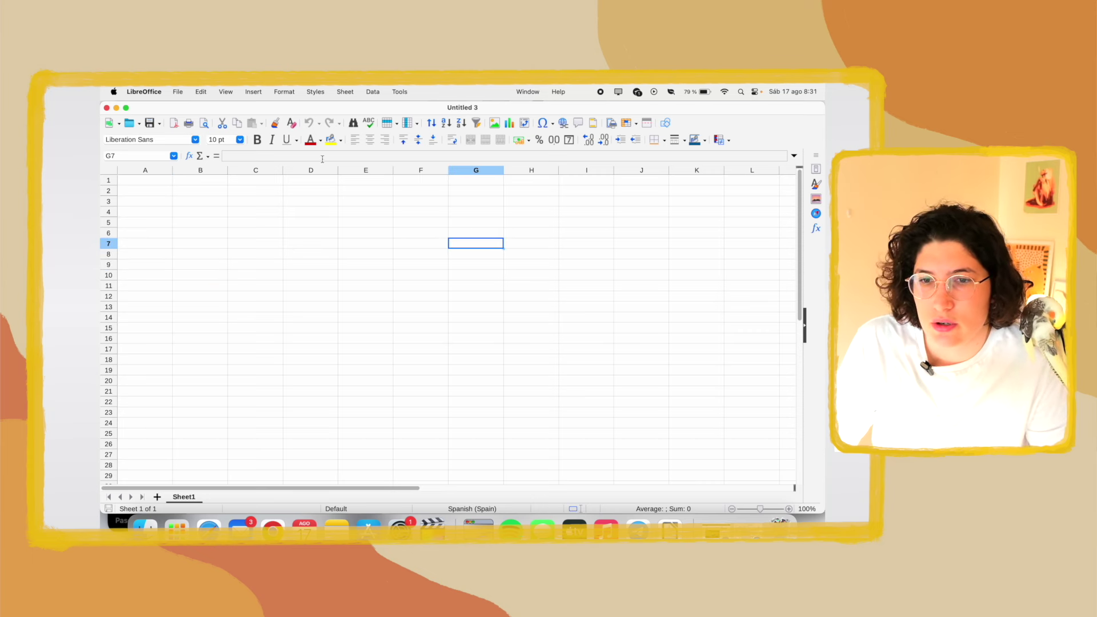
drag(185, 108, 218, 191)
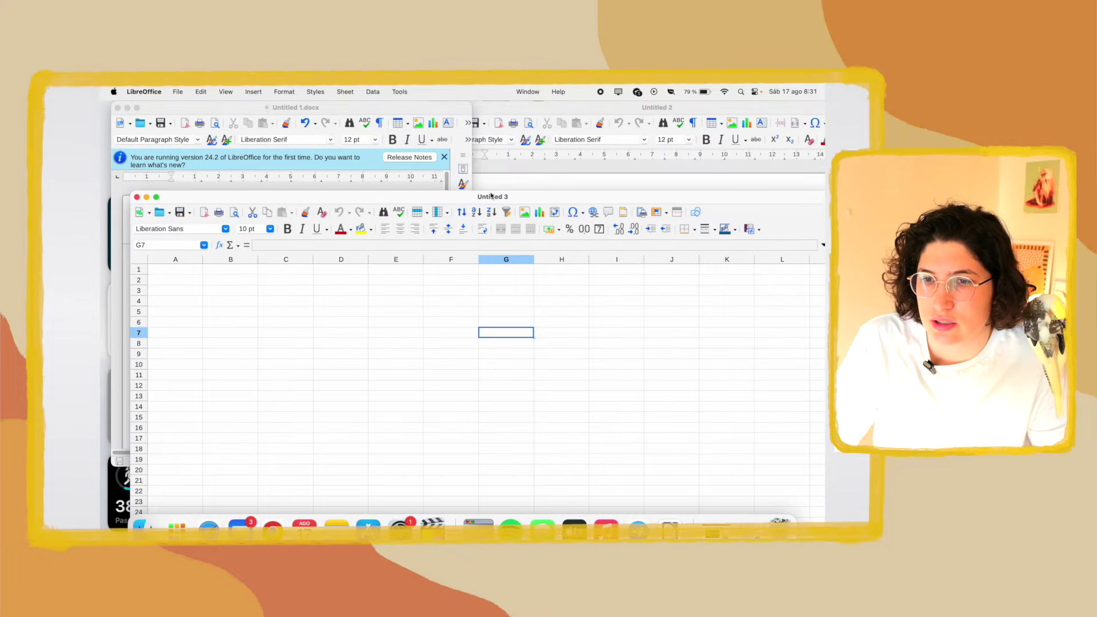
drag(491, 196, 529, 223)
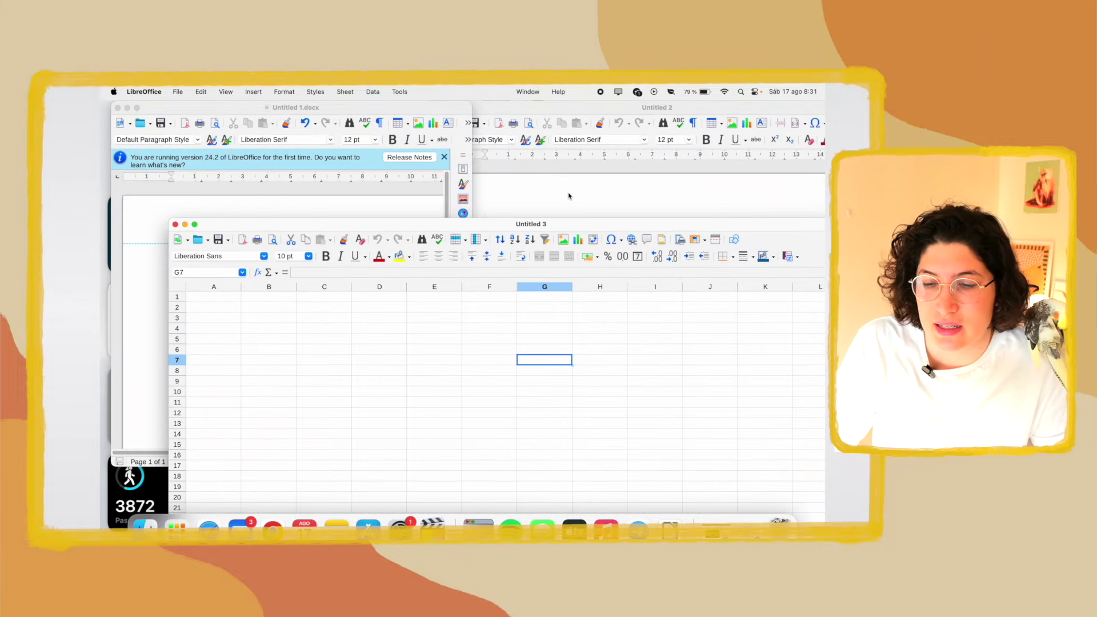